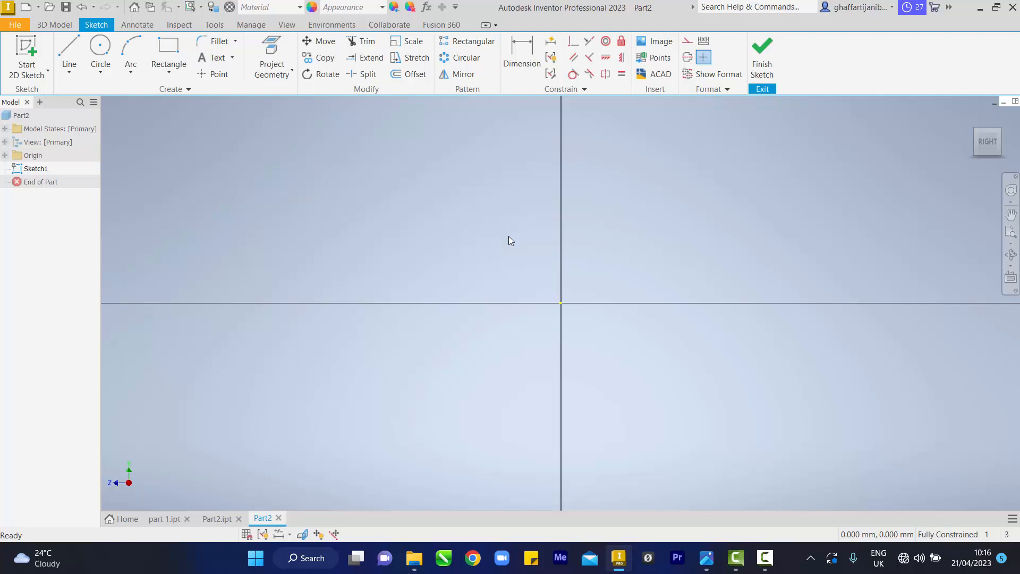
# Step: Exit the empty sketch and start a new 2D sketch on the horizontal XZ origin plane
pyautogui.click(23, 54)
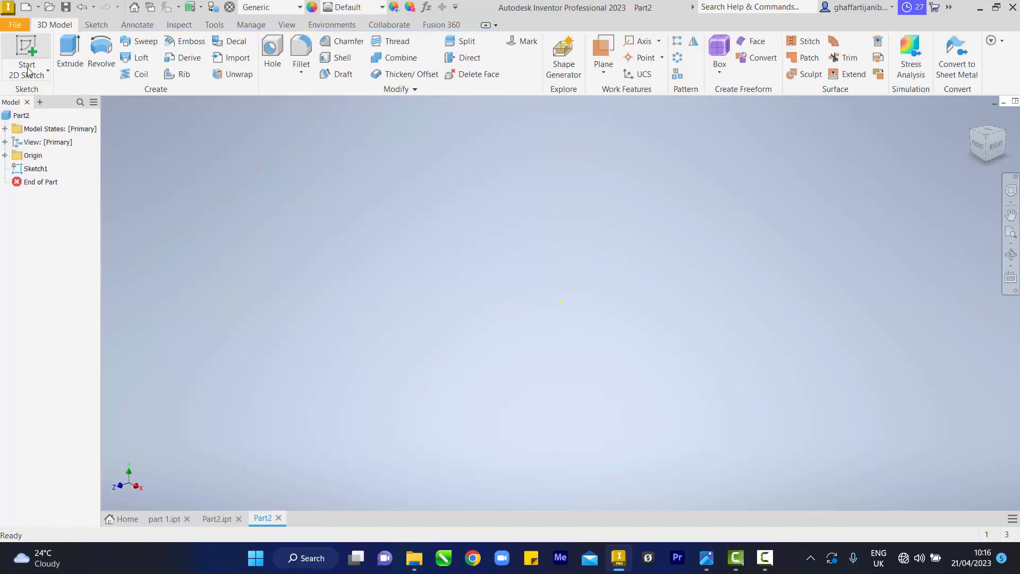
pyautogui.click(33, 52)
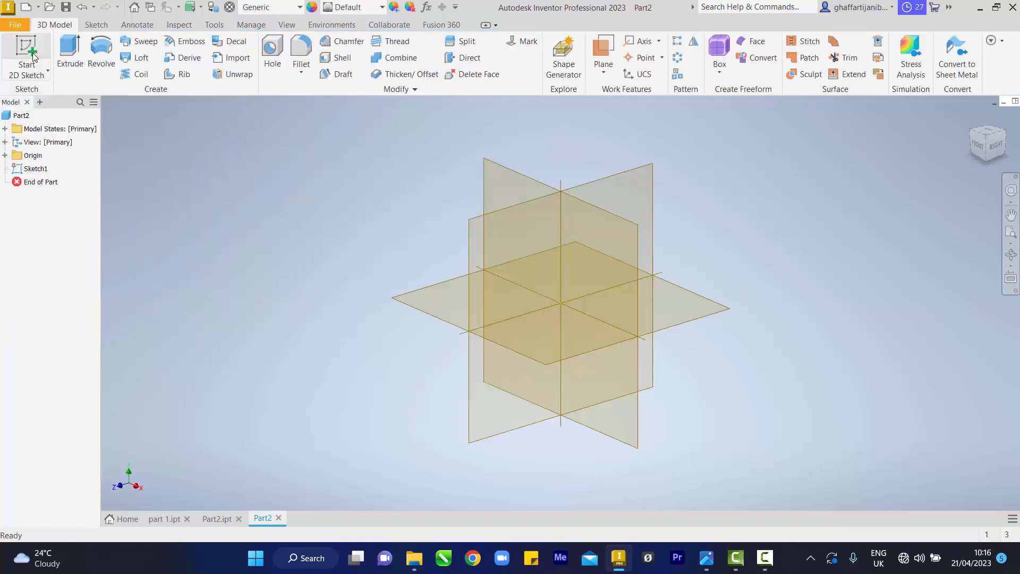
pyautogui.click(435, 296)
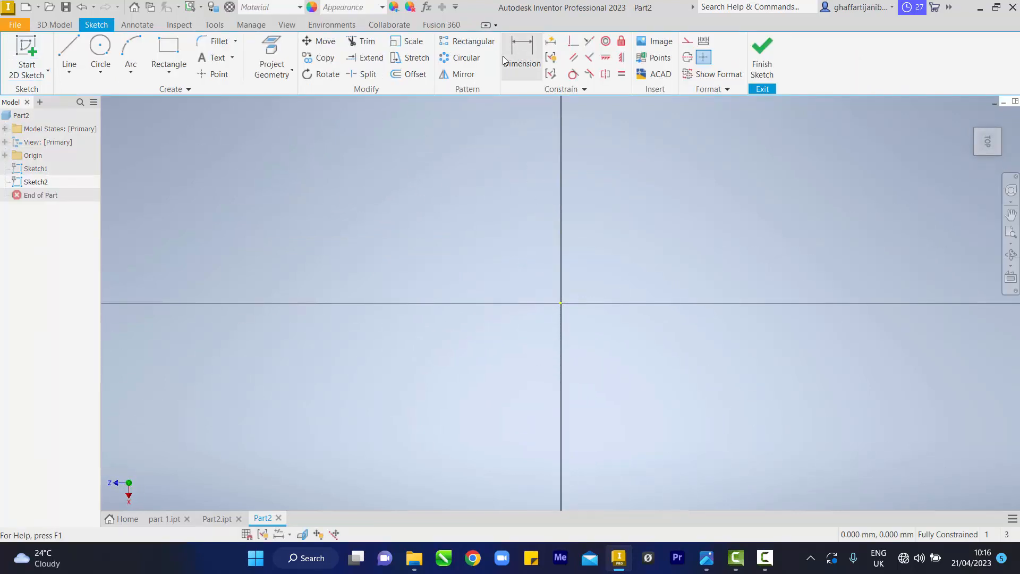
# Step: Draw a 25 by 25 mm center rectangle with its center on the origin
pyautogui.click(173, 49)
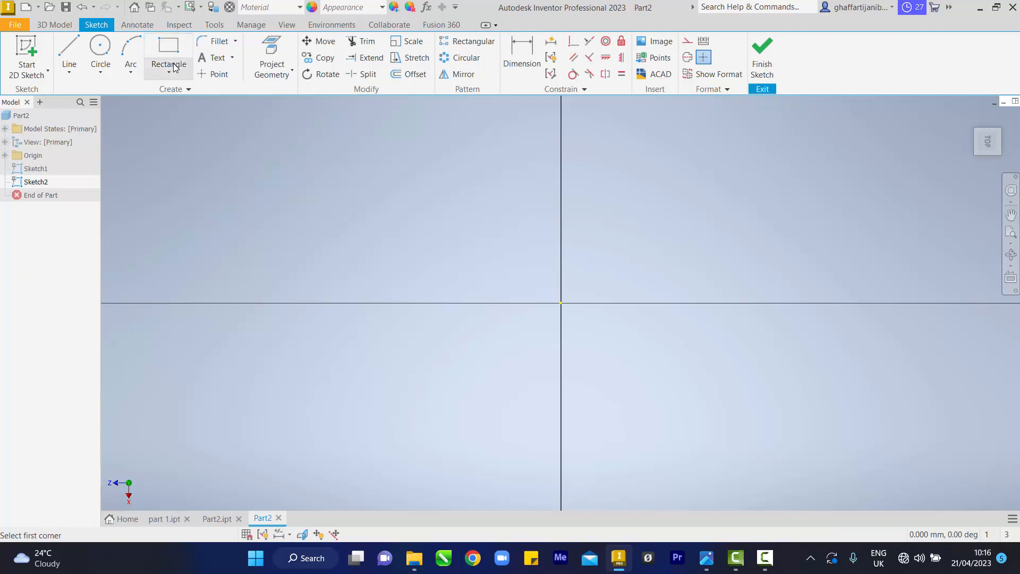
pyautogui.click(173, 68)
pyautogui.click(161, 153)
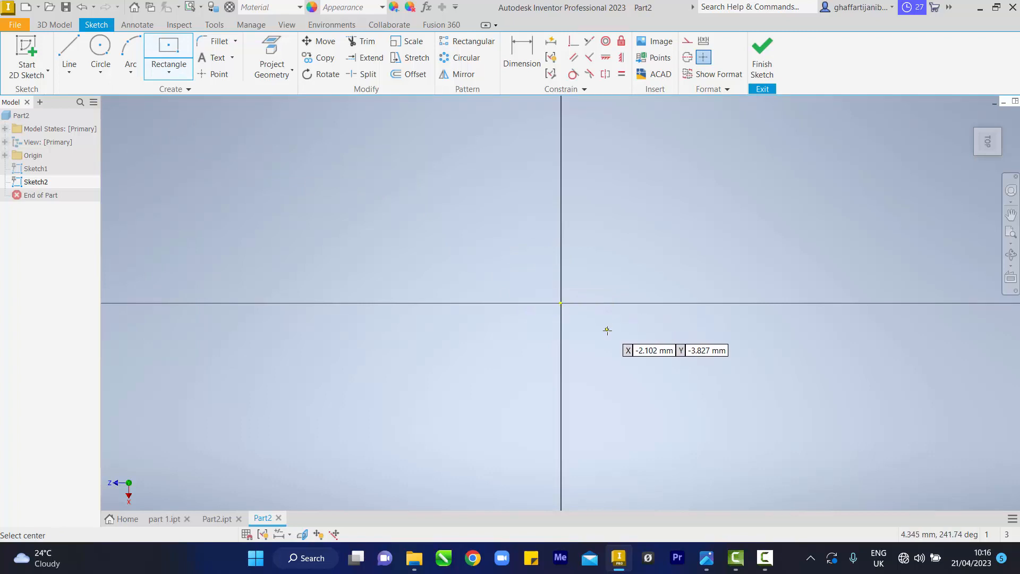
pyautogui.click(561, 304)
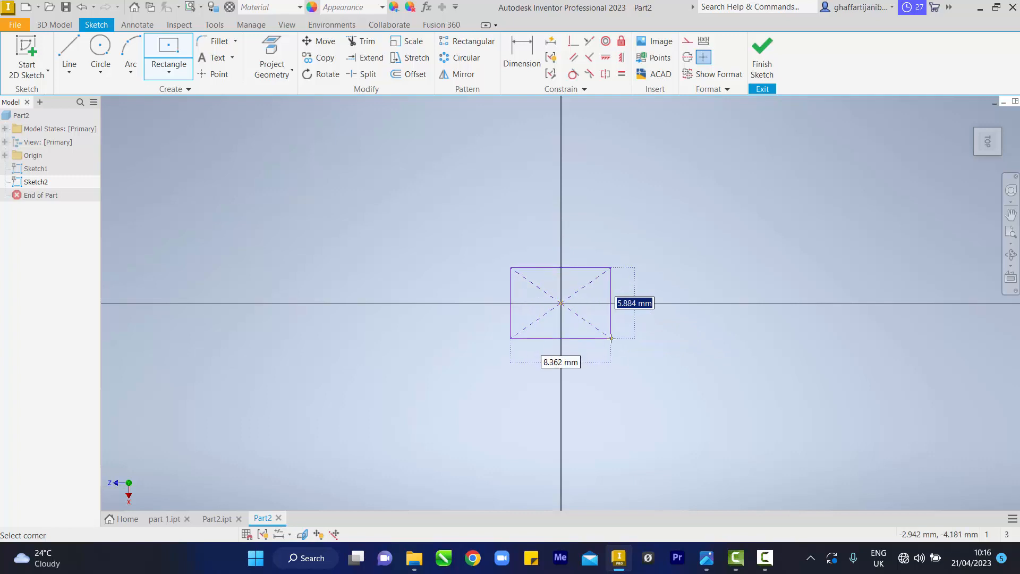
pyautogui.write('25')
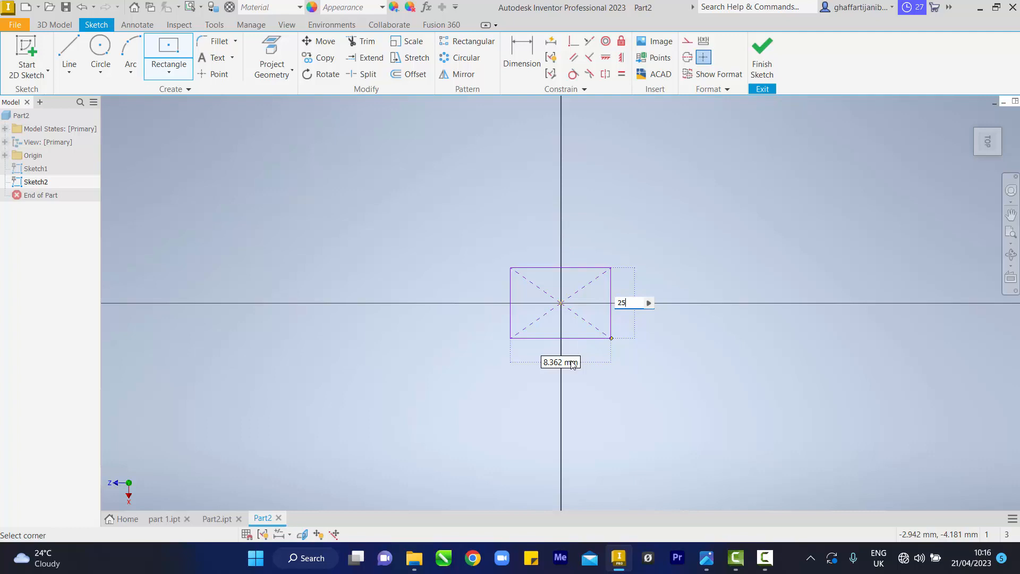
pyautogui.press('Tab')
pyautogui.write('25')
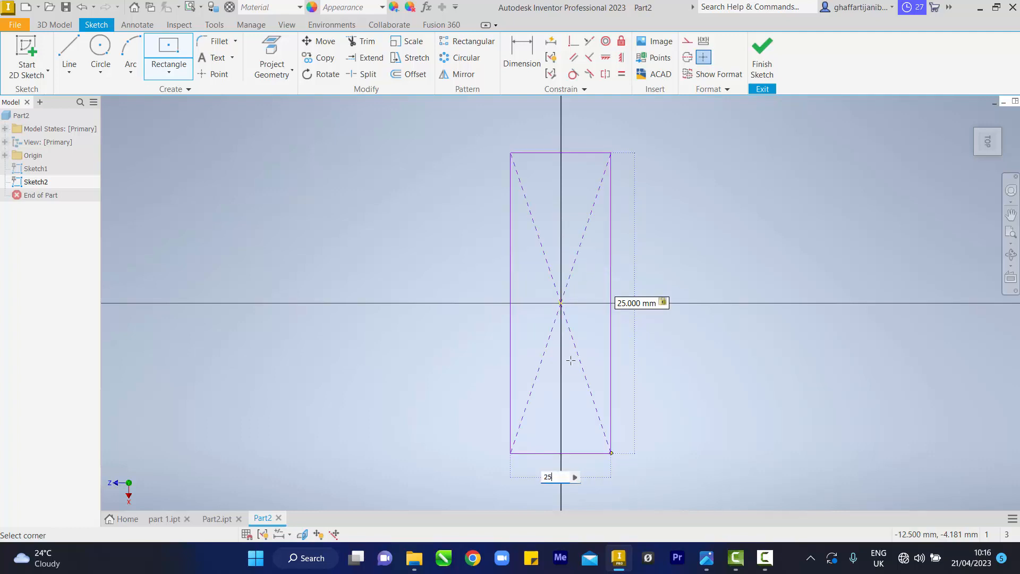
pyautogui.press('Tab')
pyautogui.press('Return')
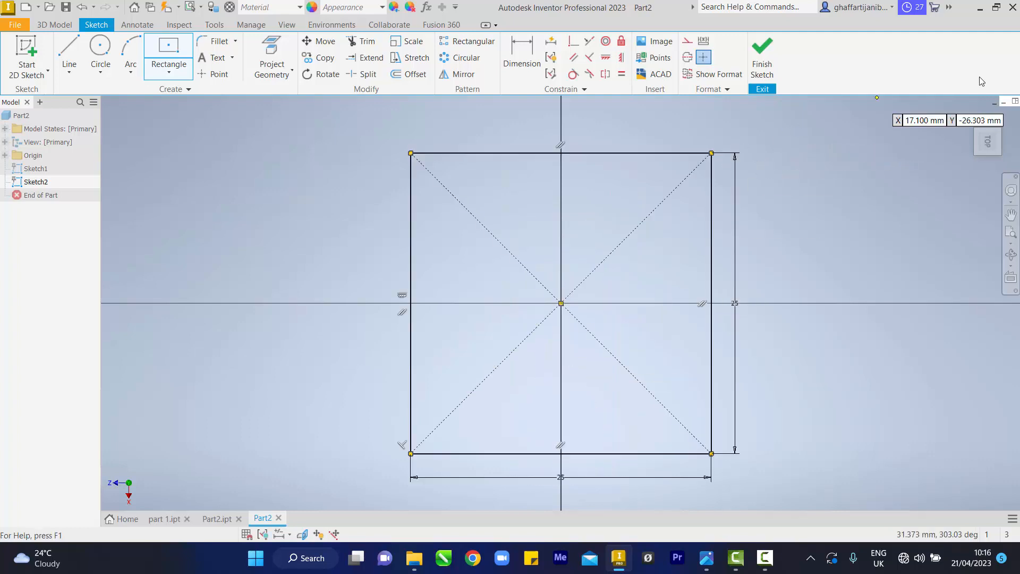
pyautogui.rightClick(760, 240)
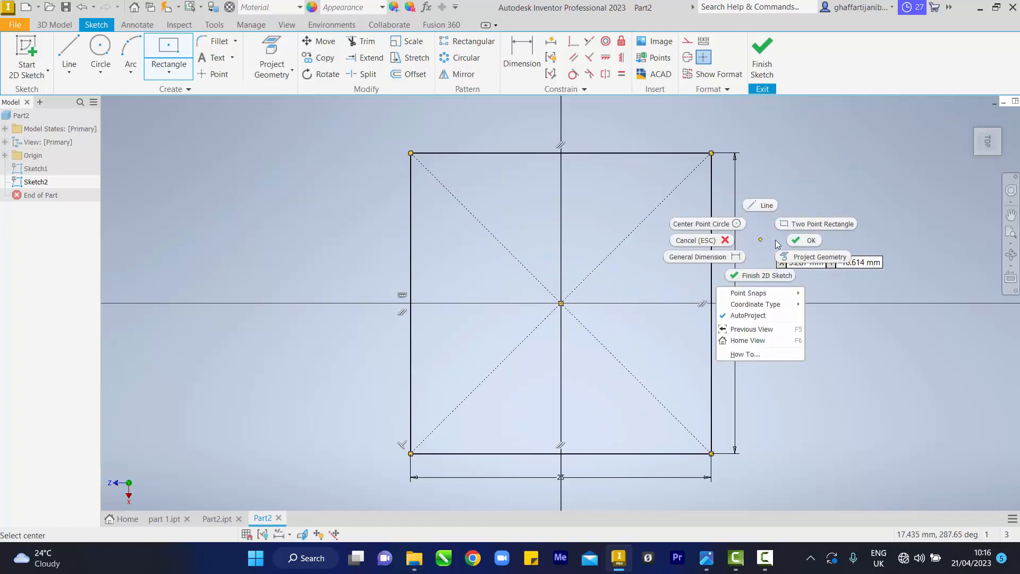
pyautogui.click(804, 240)
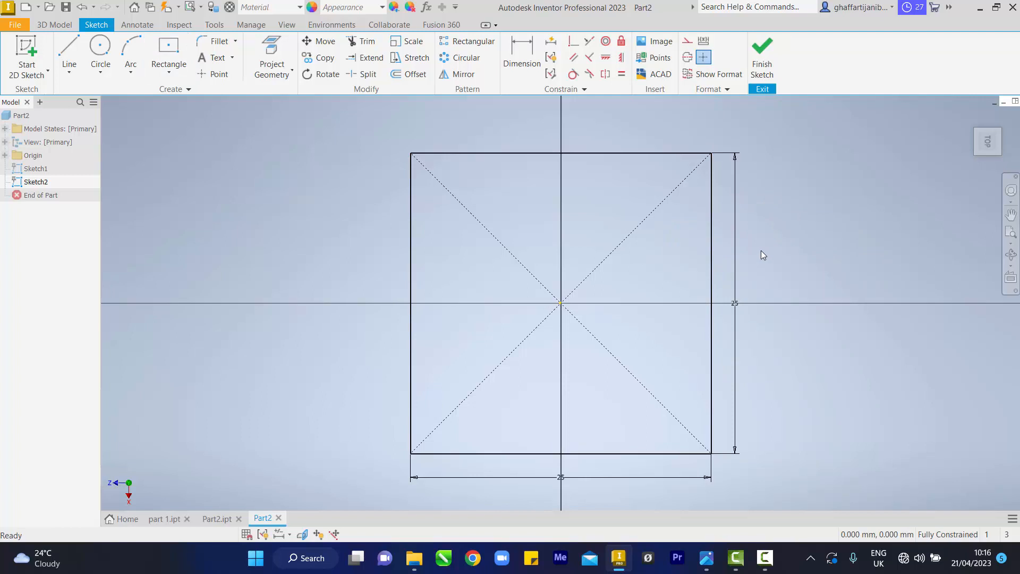
# Step: Draw a 10 mm diameter circle centered on the origin inside the square
pyautogui.click(112, 52)
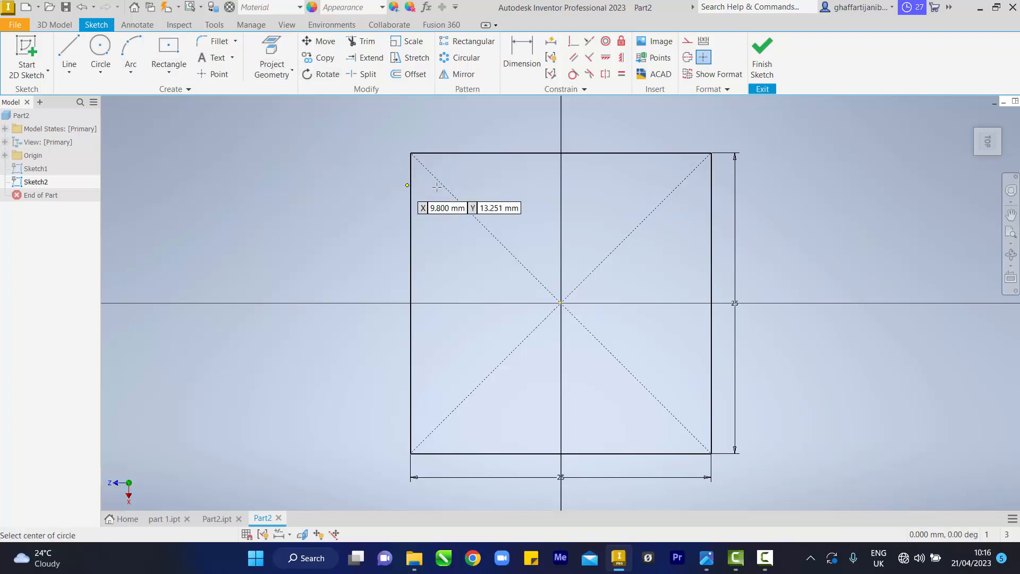
pyautogui.click(560, 303)
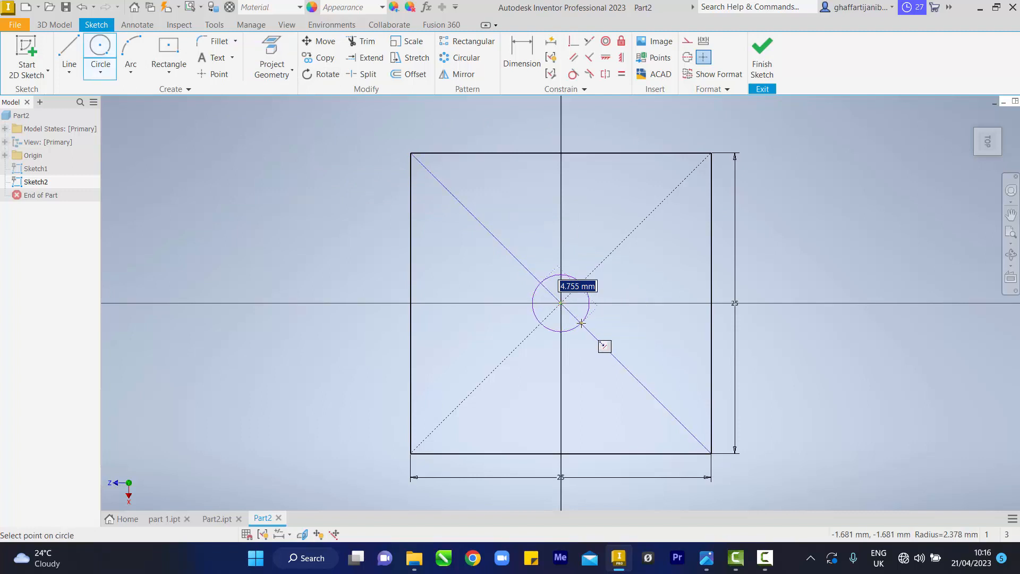
pyautogui.write('10')
pyautogui.press('Return')
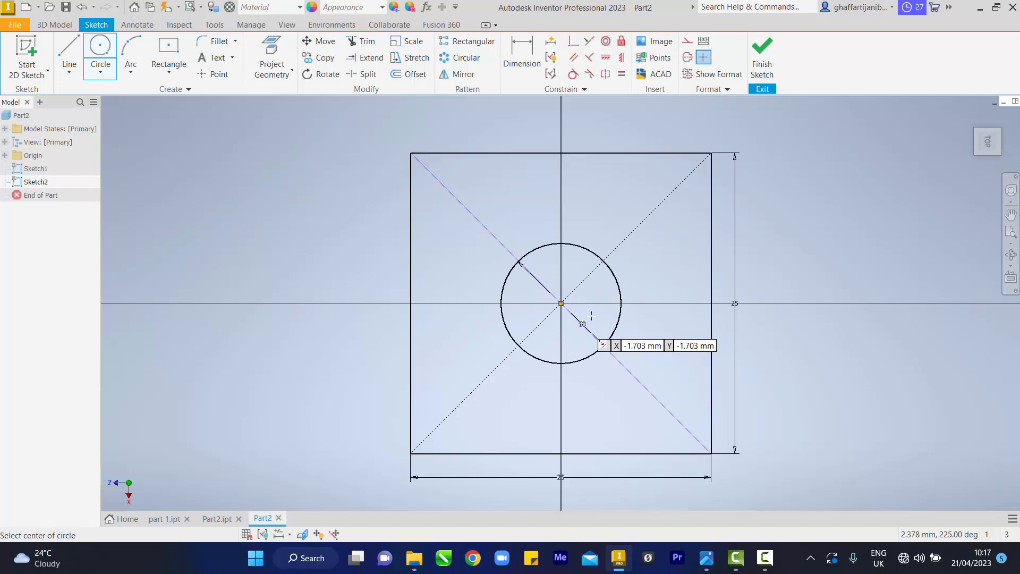
pyautogui.rightClick(792, 283)
pyautogui.click(828, 284)
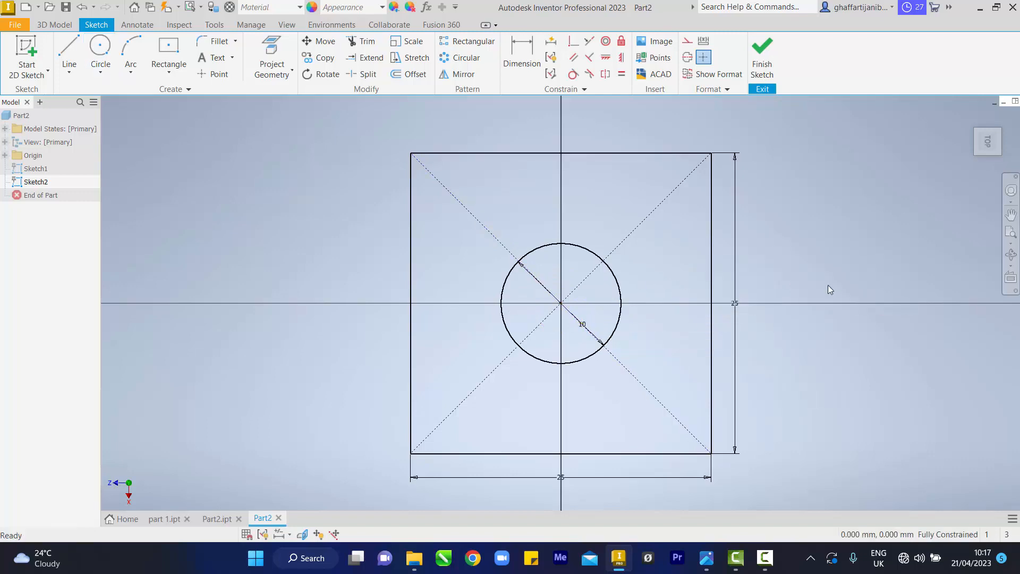
# Step: Finish the sketch and extrude the square region around the circle 8 mm downward in the flipped direction
pyautogui.click(970, 118)
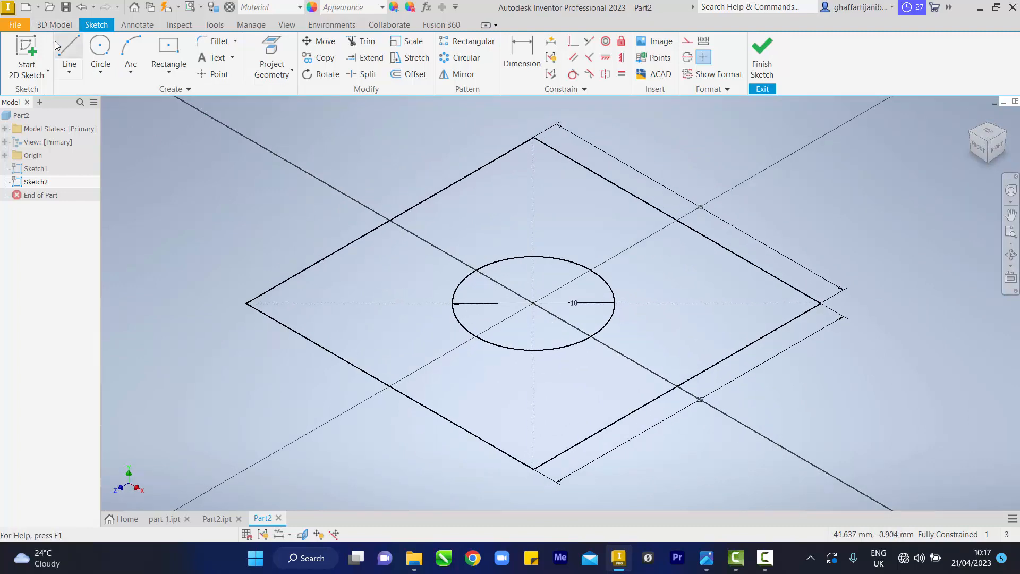
pyautogui.click(762, 57)
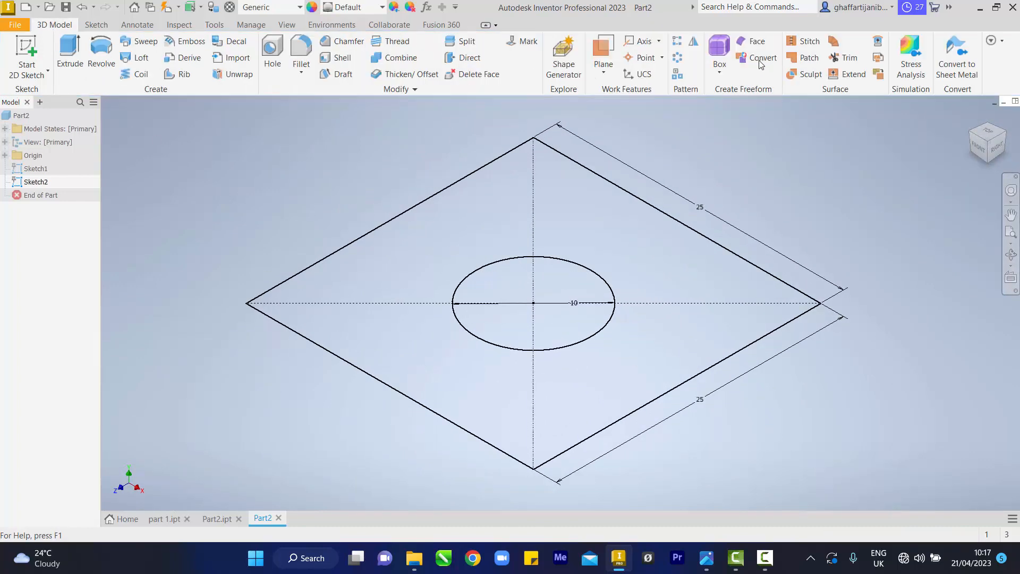
pyautogui.click(69, 51)
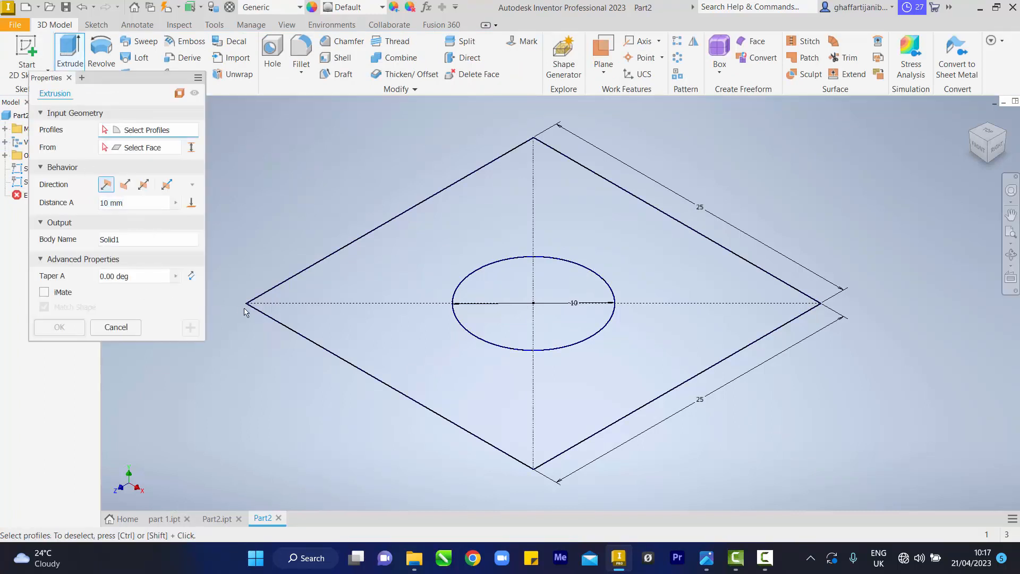
pyautogui.click(326, 311)
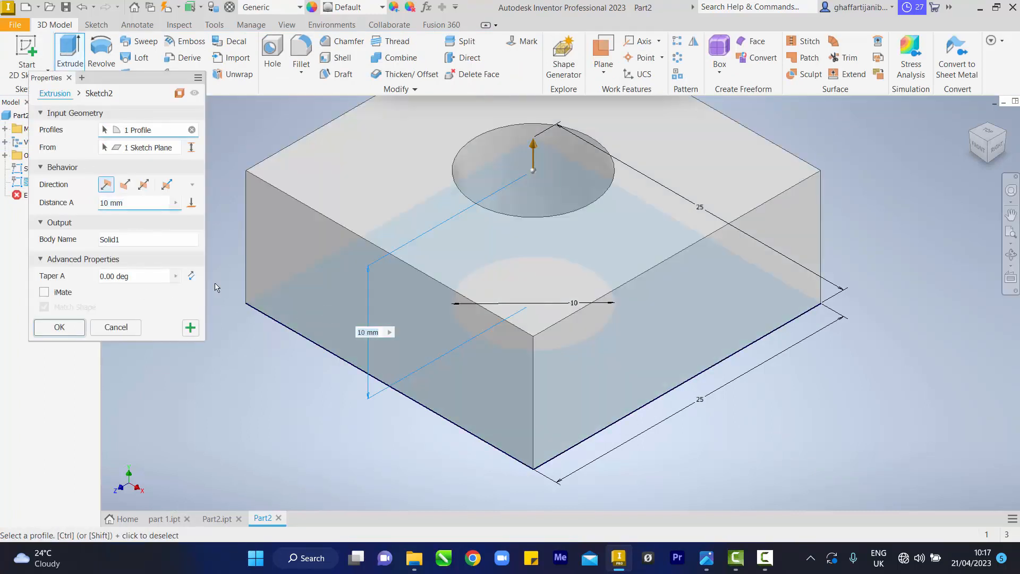
pyautogui.click(128, 185)
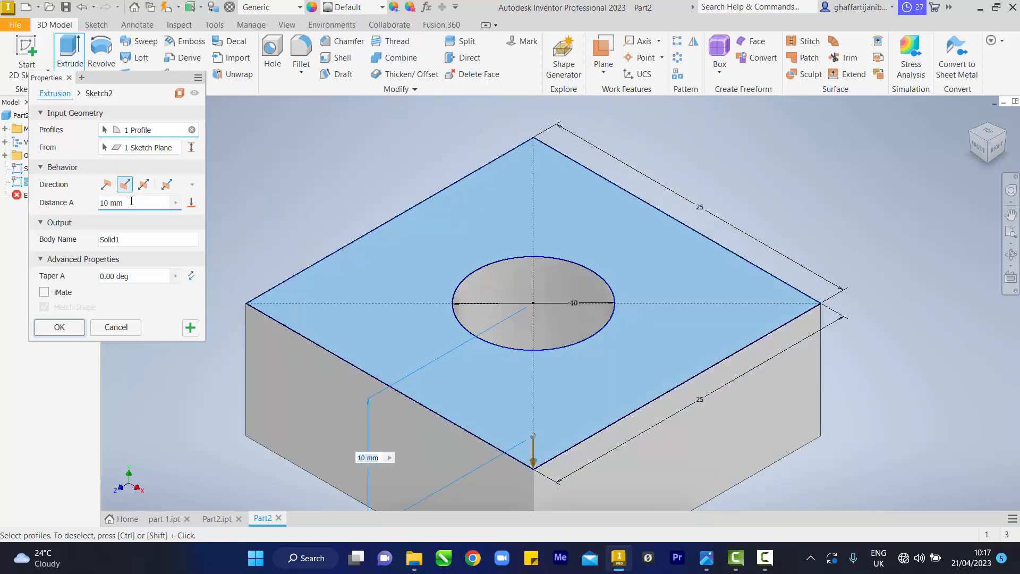
pyautogui.click(85, 205)
pyautogui.write('8')
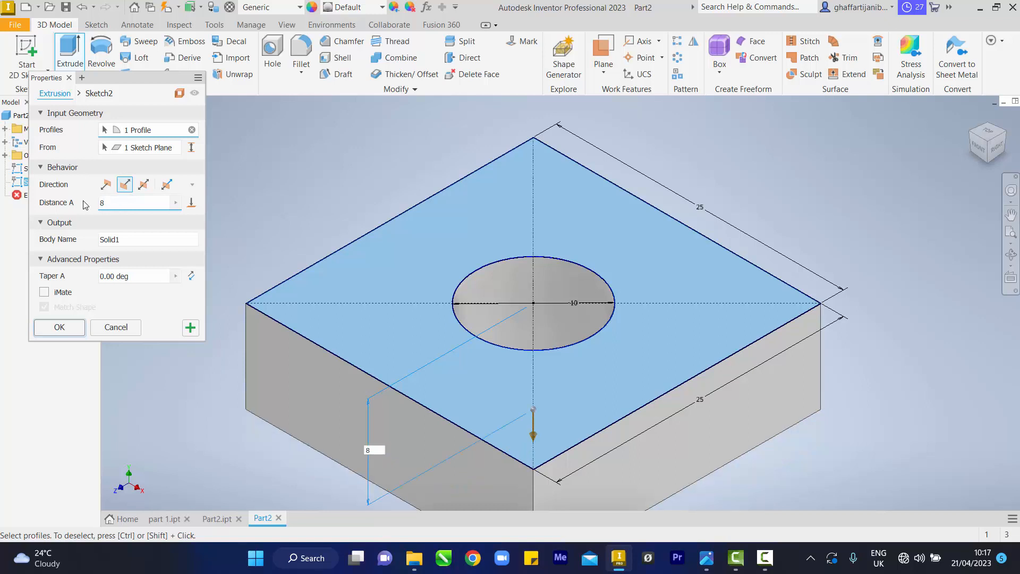
pyautogui.click(192, 326)
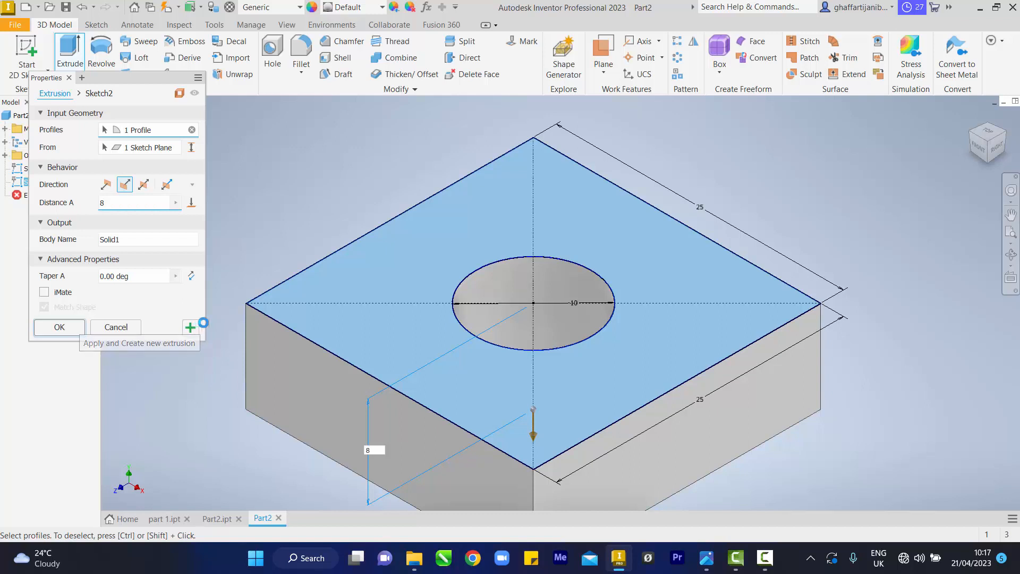
# Step: Extrude the circular profile 132 mm upward in the default direction, joined to the square base
pyautogui.click(511, 320)
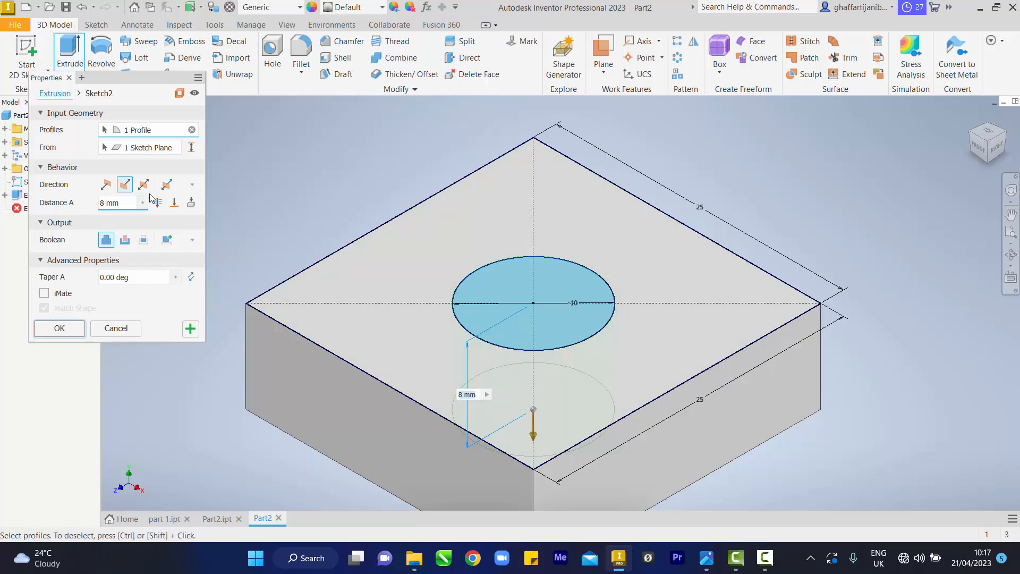
pyautogui.click(106, 184)
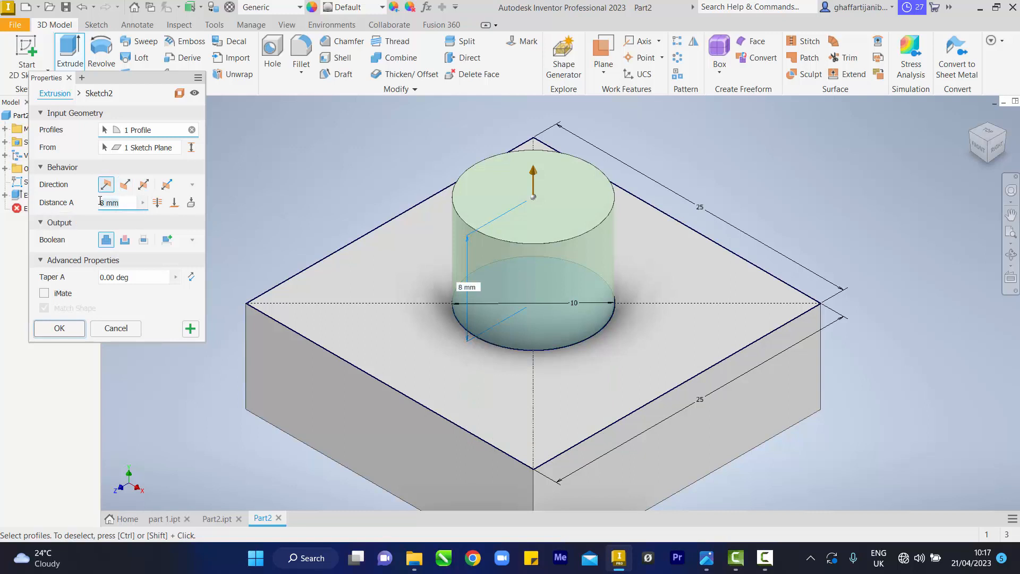
pyautogui.click(109, 203)
pyautogui.write('132')
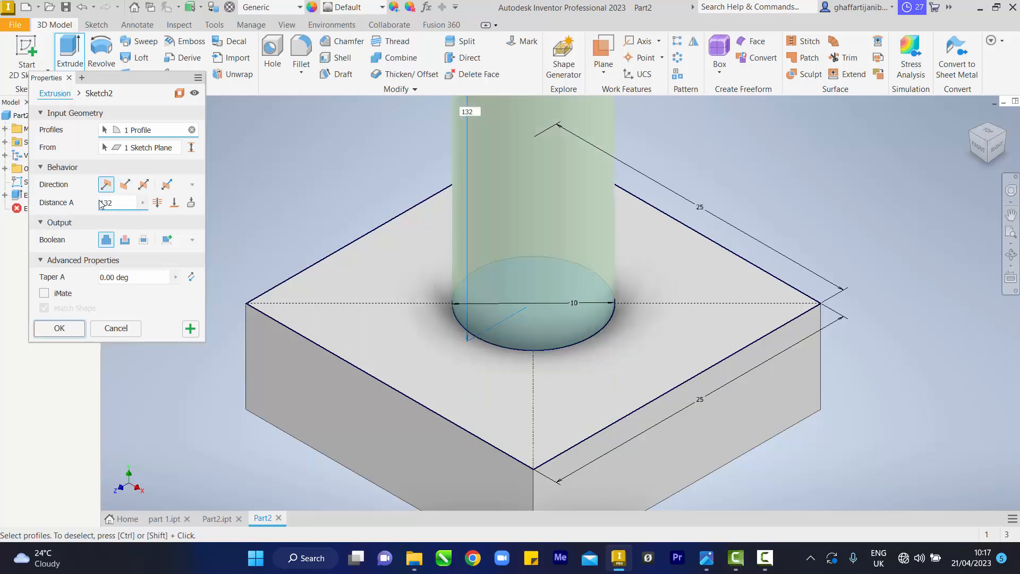
pyautogui.press('Return')
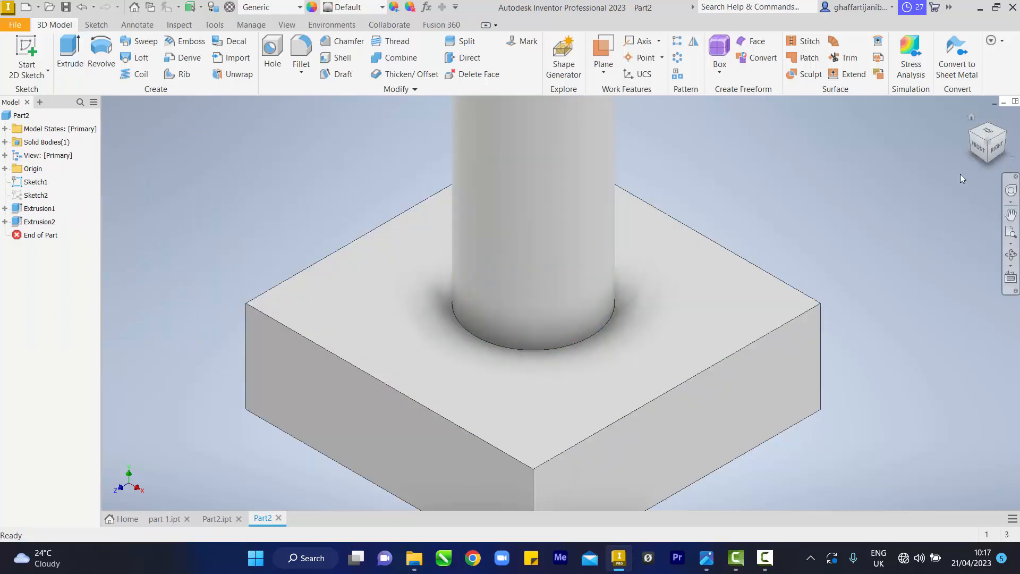
pyautogui.click(971, 117)
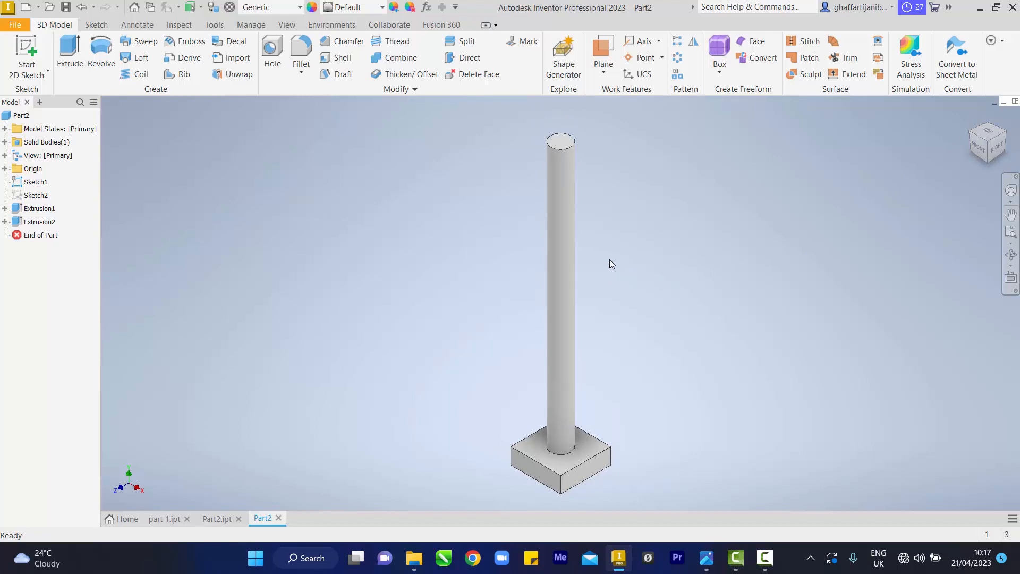
pyautogui.click(765, 558)
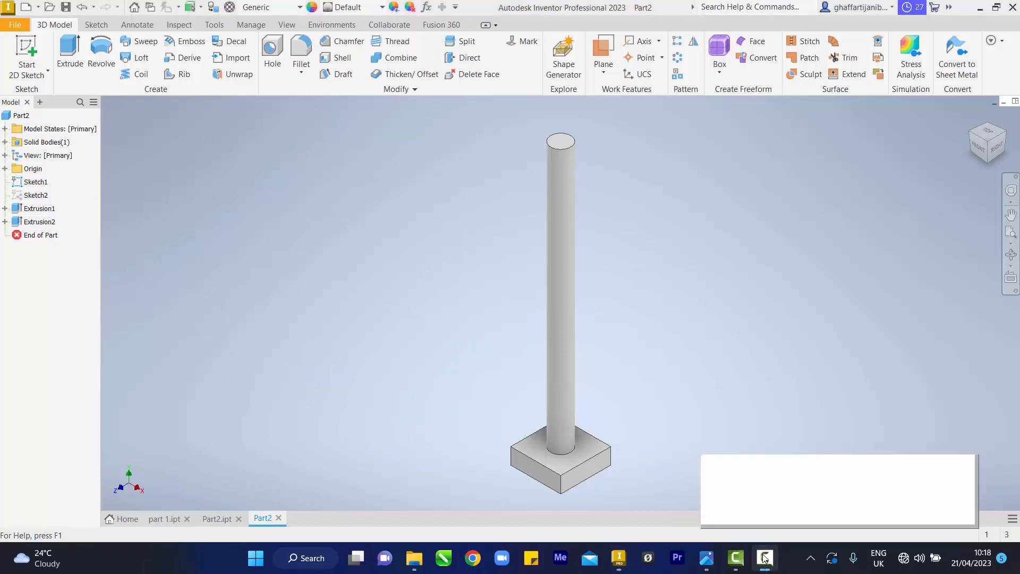
pyautogui.click(968, 504)
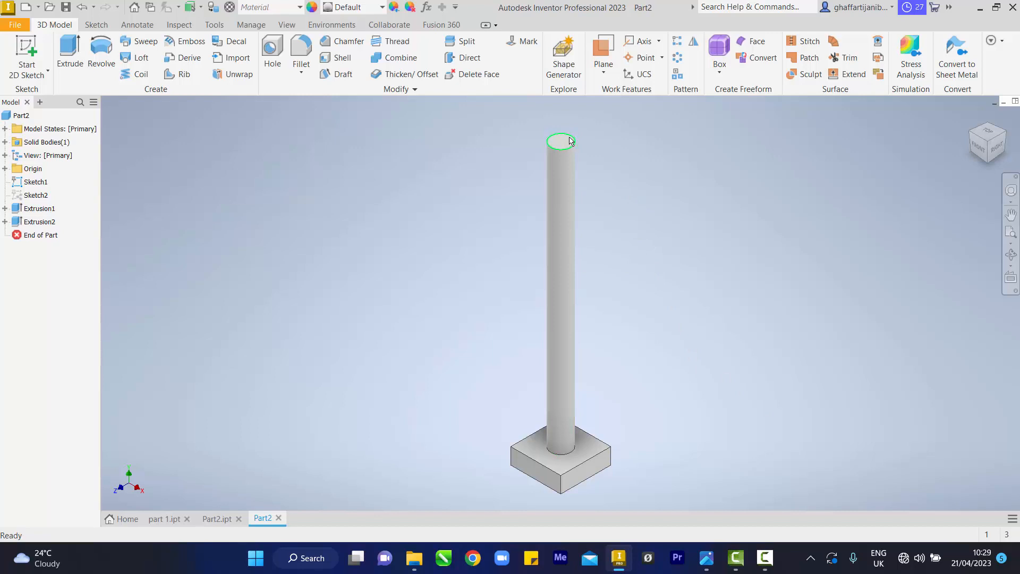
# Step: Chamfer the circular edge at the free end of the rod by distance and angle, 1 mm at 45 degrees
pyautogui.moveTo(570, 141)
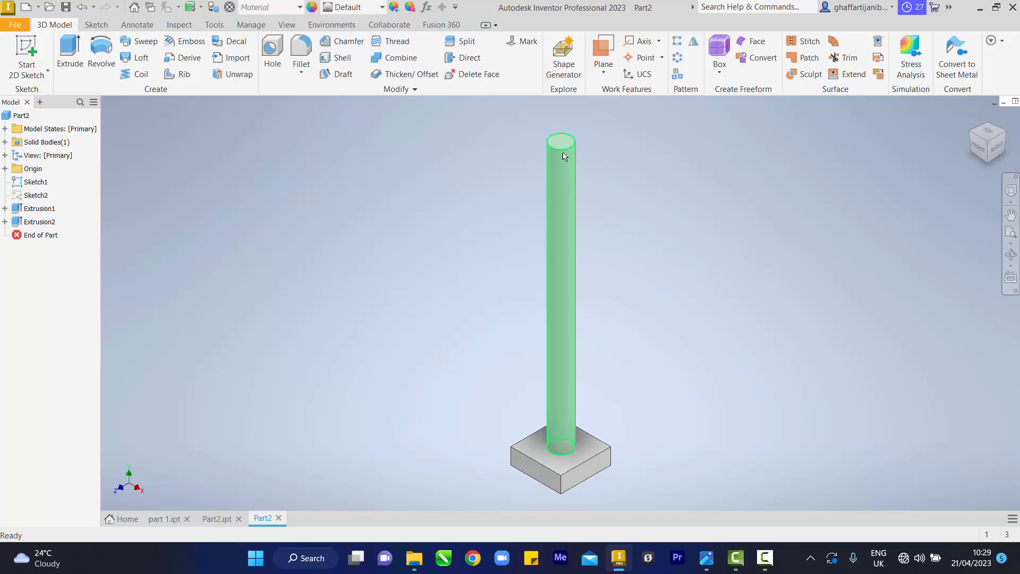
pyautogui.scroll(-2, 565, 150)
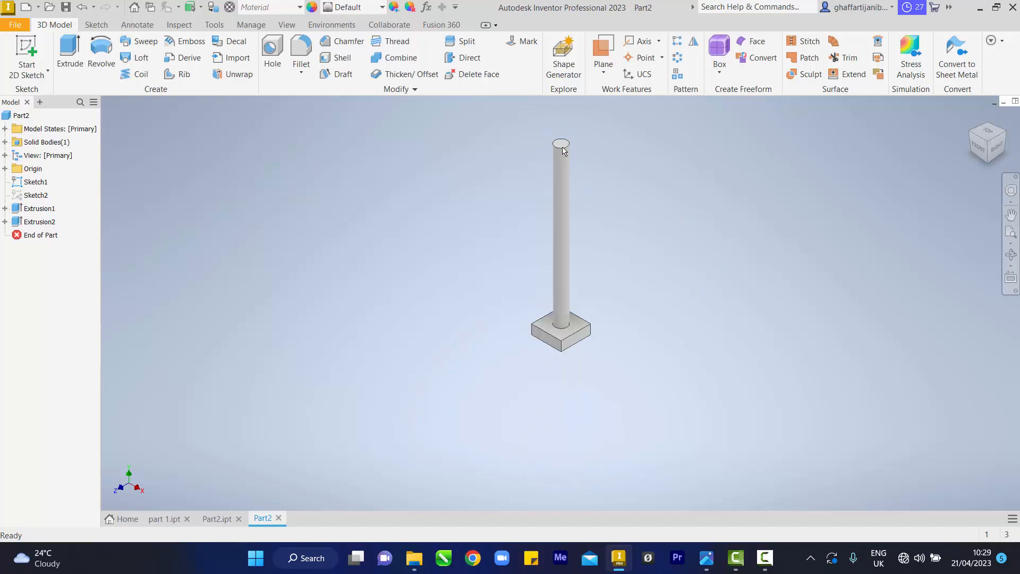
pyautogui.scroll(8, 565, 151)
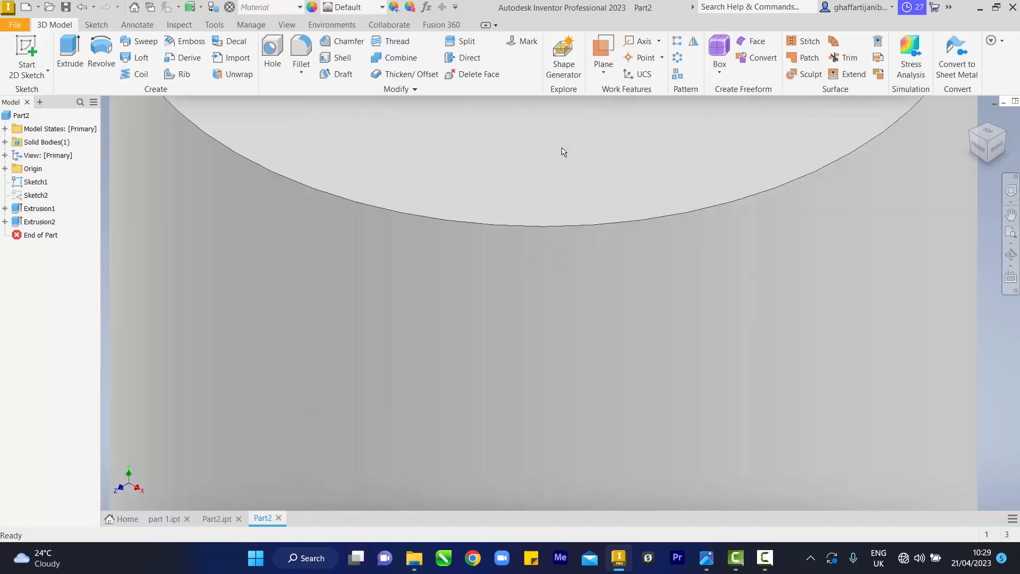
pyautogui.click(562, 231)
pyautogui.click(592, 221)
pyautogui.scroll(-8, 499, 230)
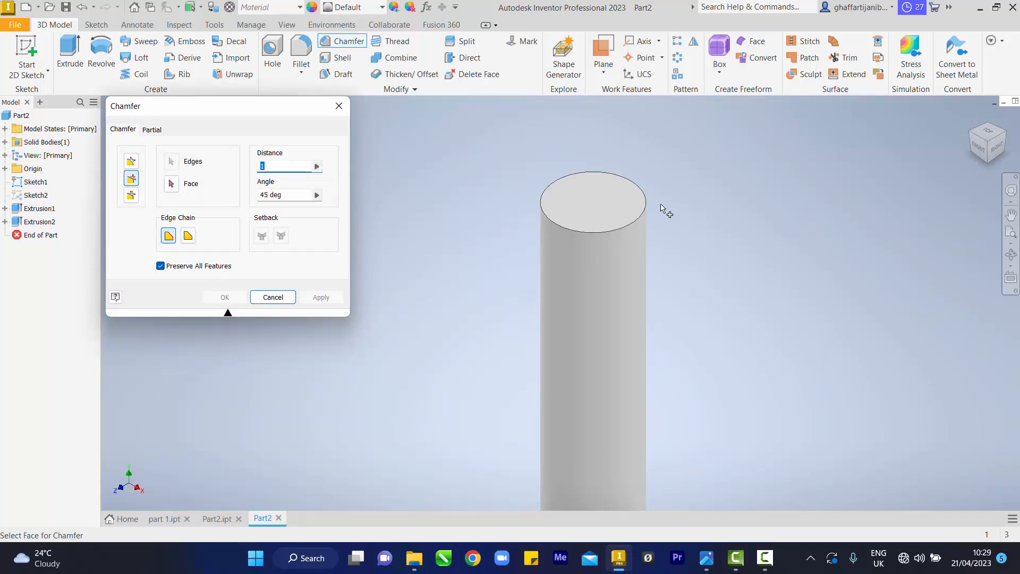
pyautogui.click(604, 205)
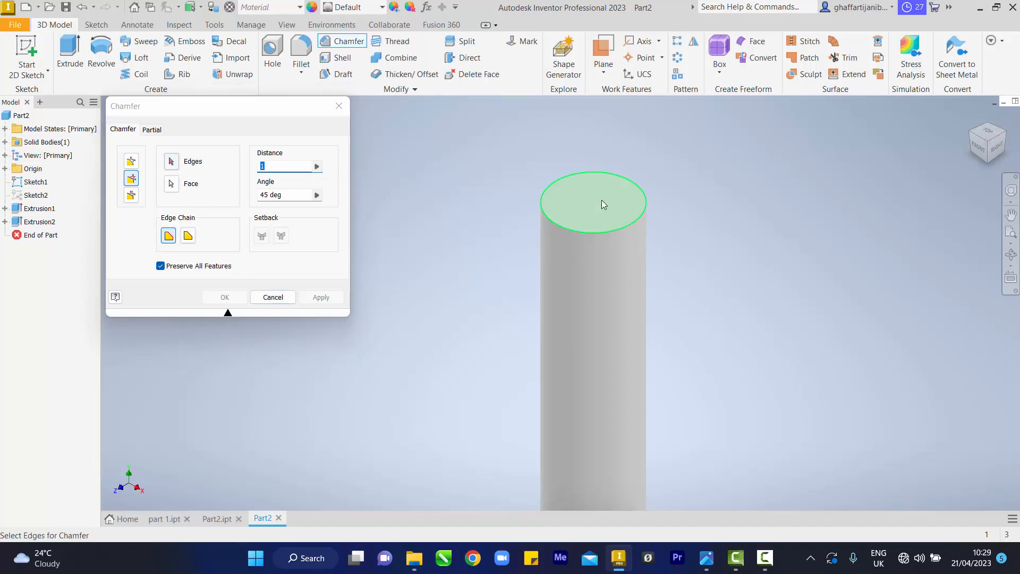
pyautogui.click(615, 233)
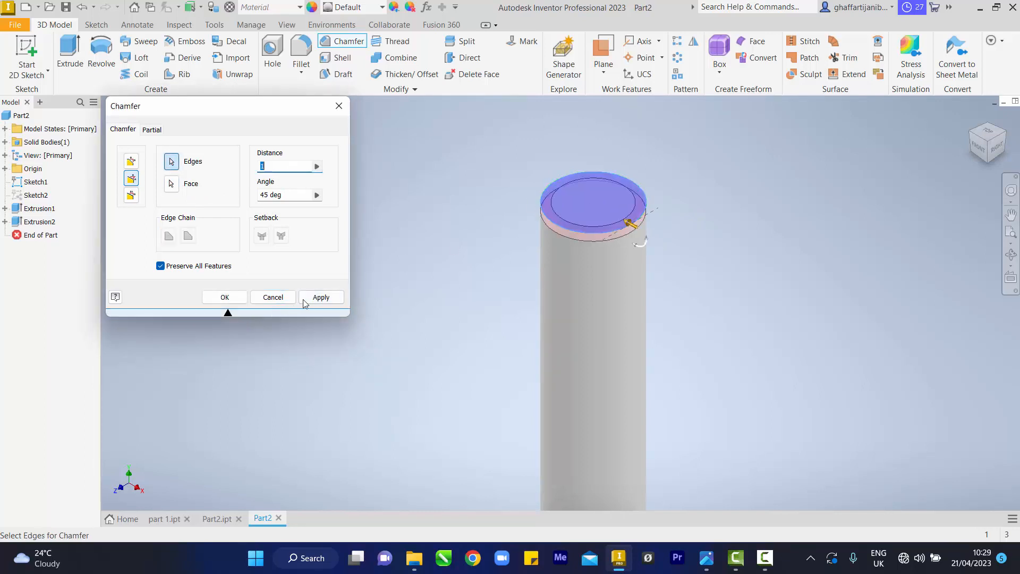
pyautogui.click(241, 296)
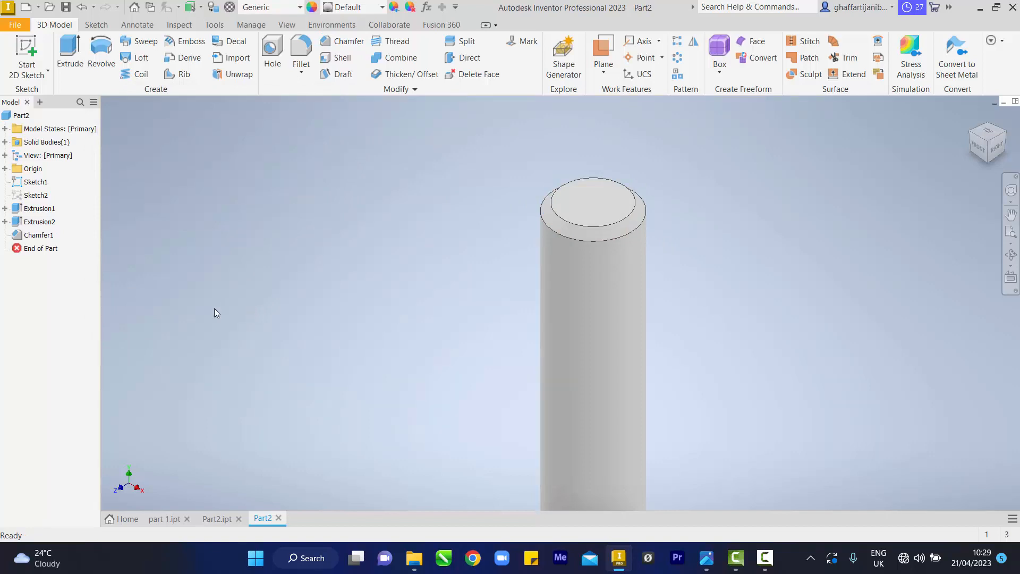
# Step: Add a right-hand M10x1.5 class 6g thread to the rod's cylindrical face, with depth 132 mm and offset 94 mm
pyautogui.click(386, 46)
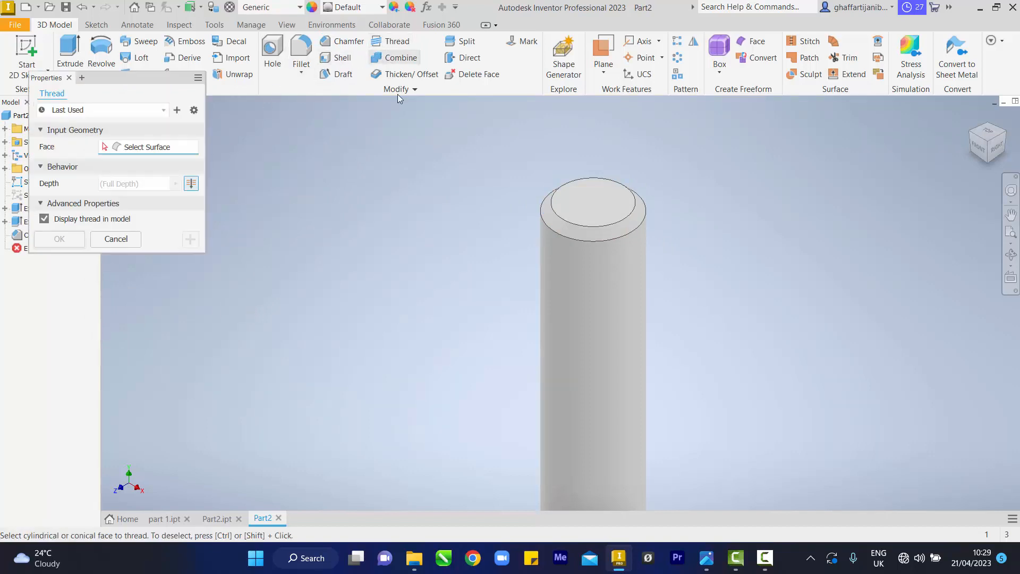
pyautogui.click(556, 273)
pyautogui.scroll(-5, 687, 283)
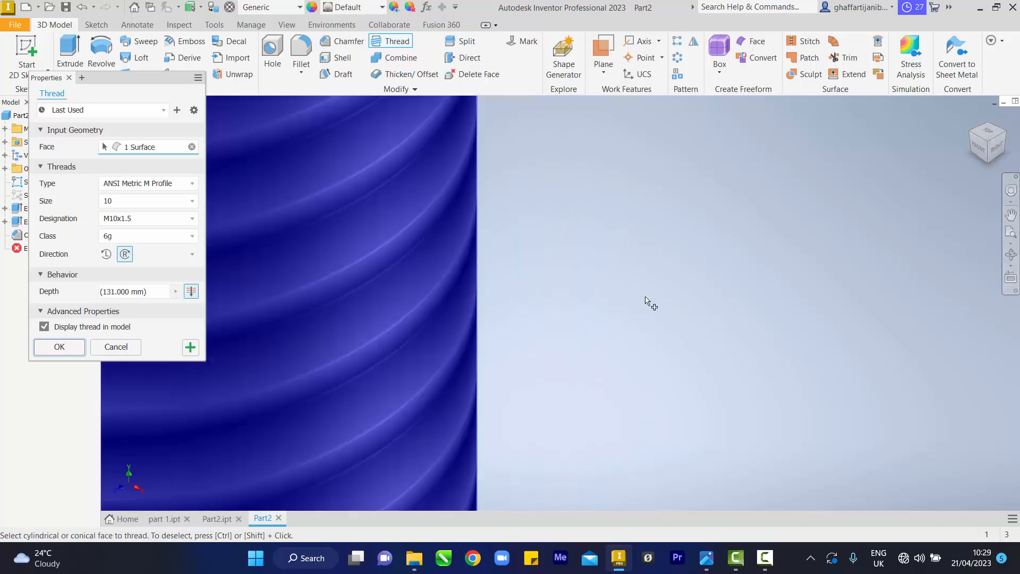
pyautogui.scroll(8, 671, 239)
pyautogui.scroll(2, 698, 268)
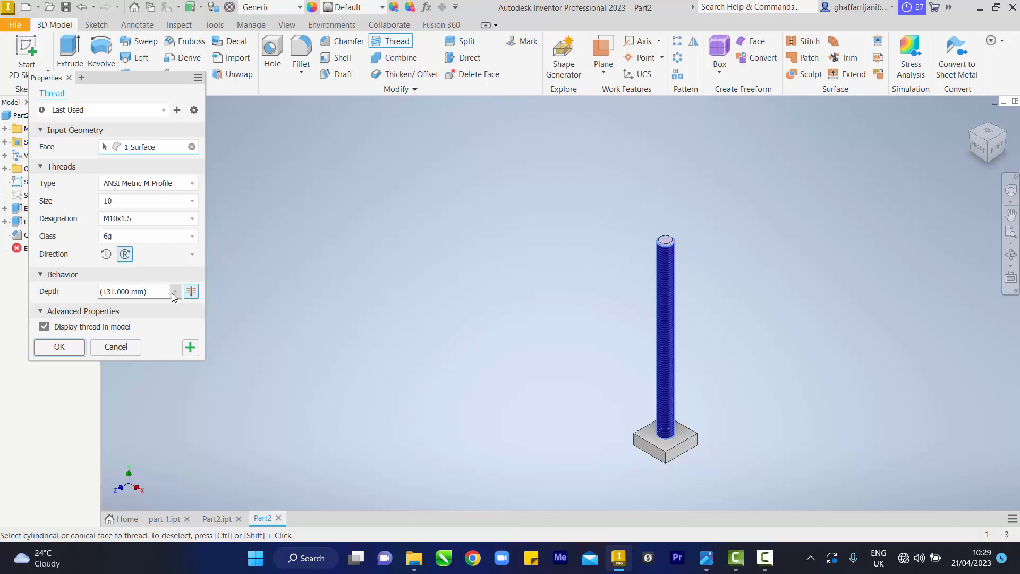
pyautogui.click(155, 290)
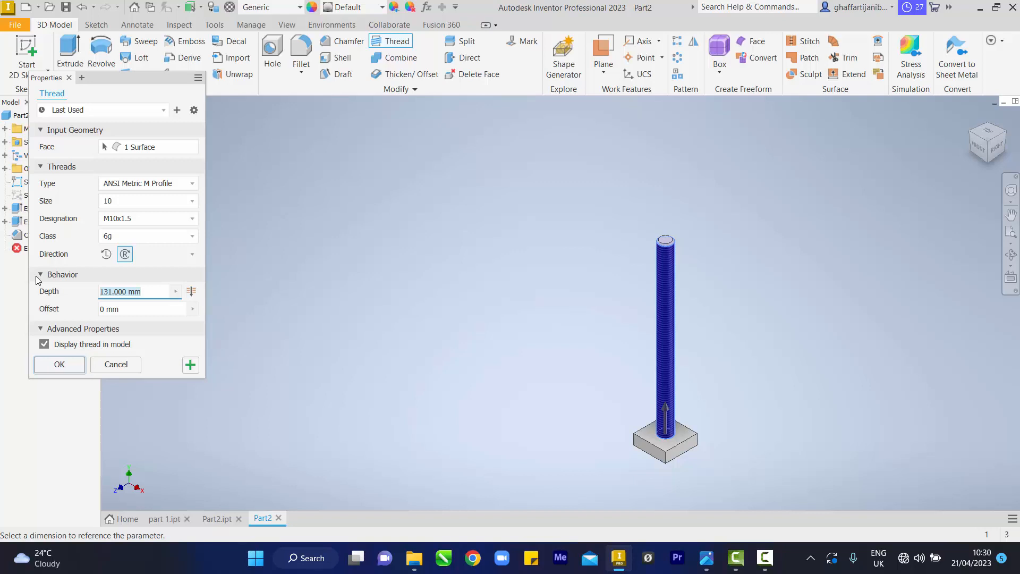
pyautogui.write('1')
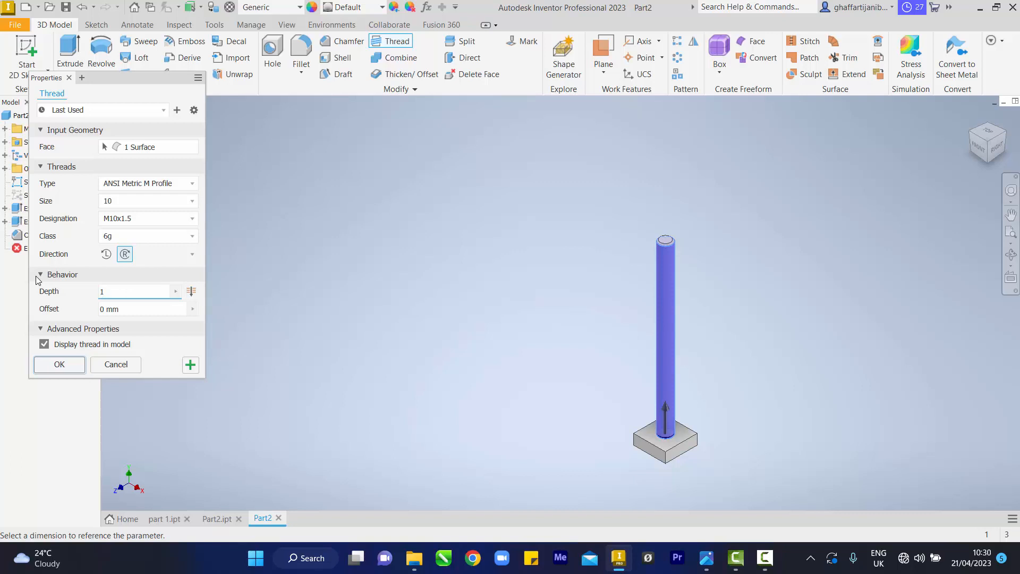
pyautogui.write('32')
pyautogui.click(133, 307)
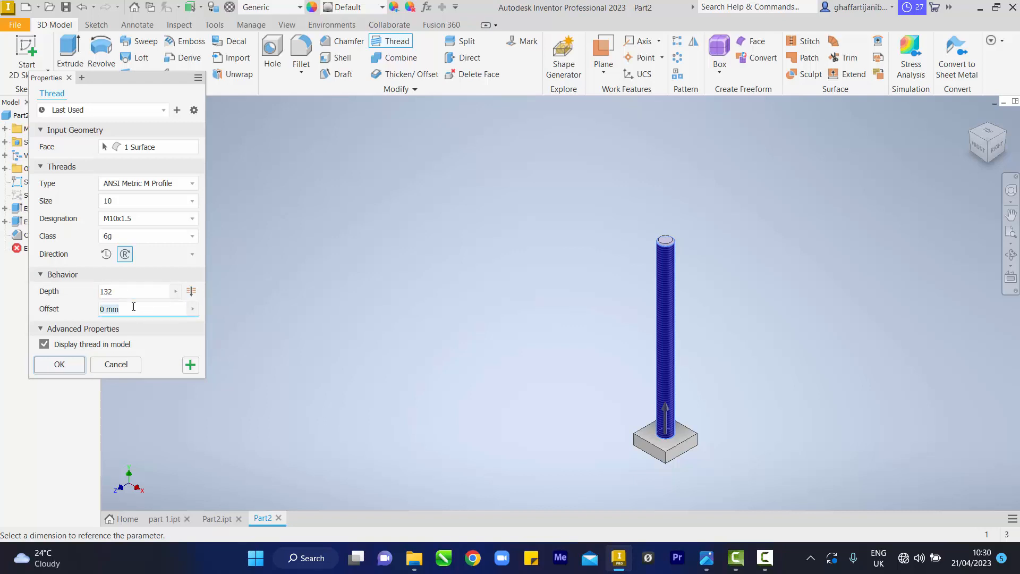
pyautogui.write('94')
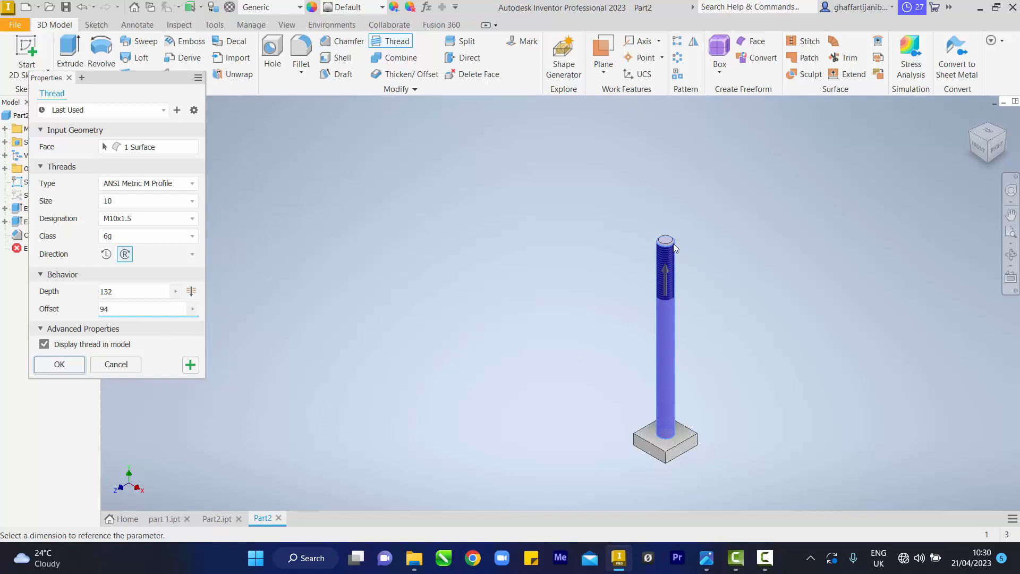
pyautogui.click(60, 365)
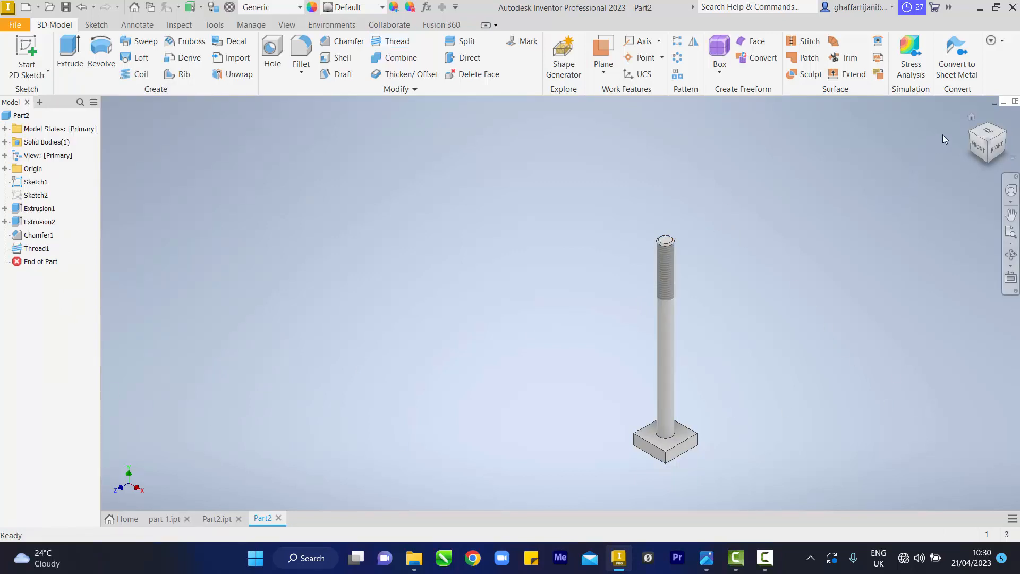
pyautogui.click(972, 117)
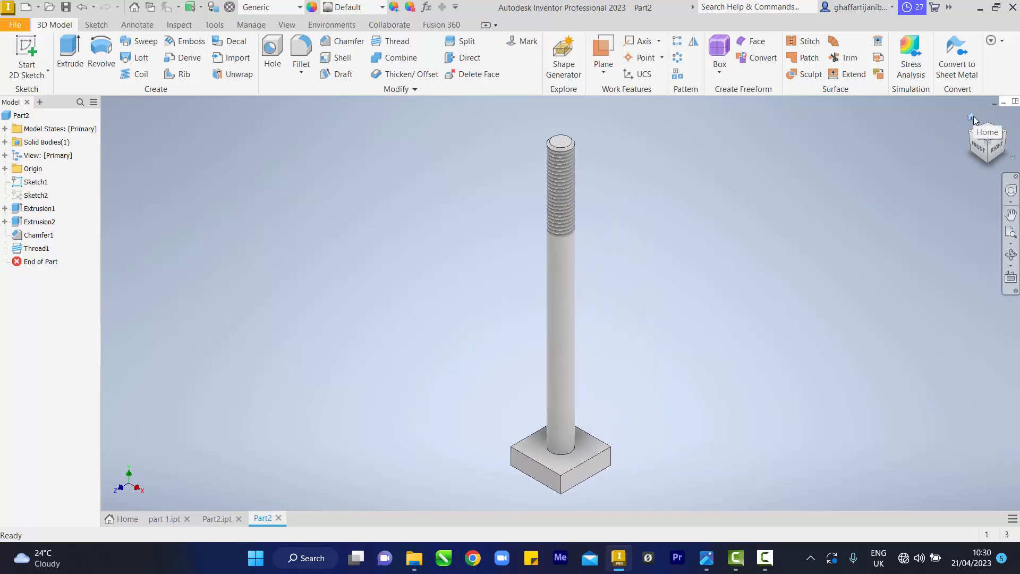